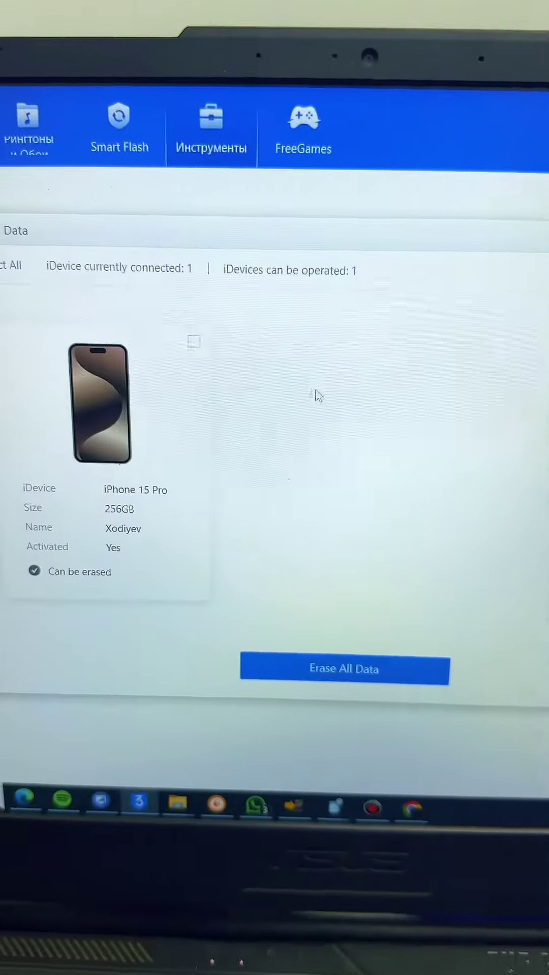
Select the iPhone 15 Pro for Erase All Data and tick the 'I have read' warning acknowledgement
left_click(194, 341)
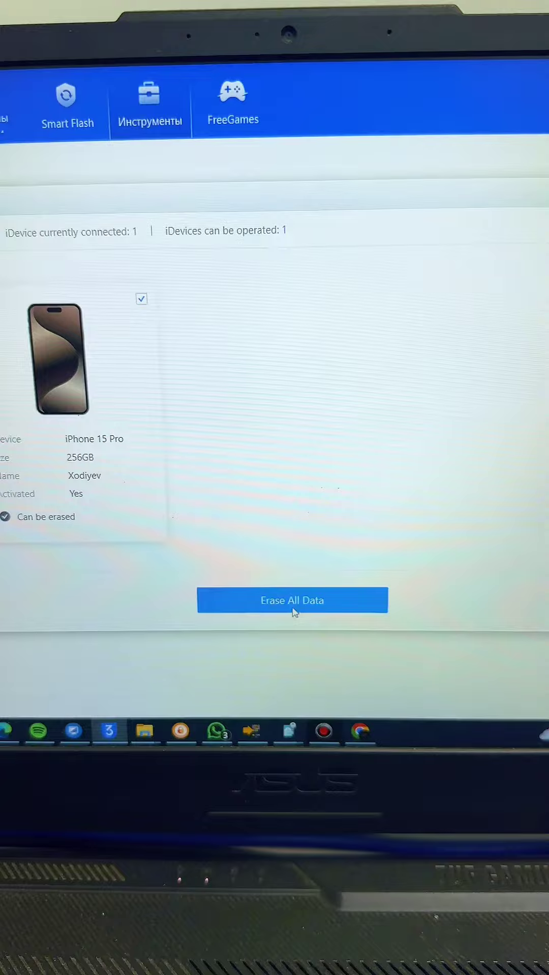
left_click(294, 601)
left_click(240, 505)
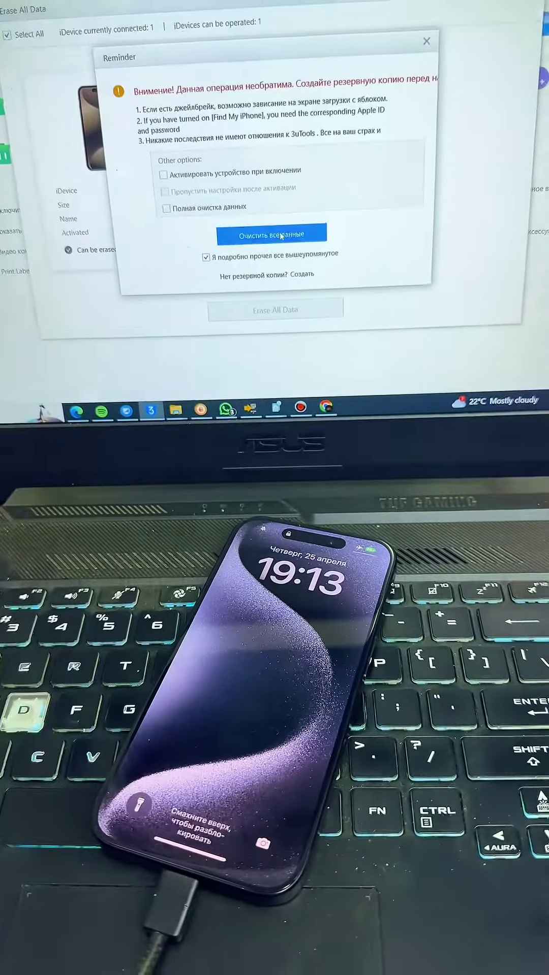
Confirm 'Очистить все данные' to wipe the iPhone 15 Pro and let it reboot
left_click(281, 236)
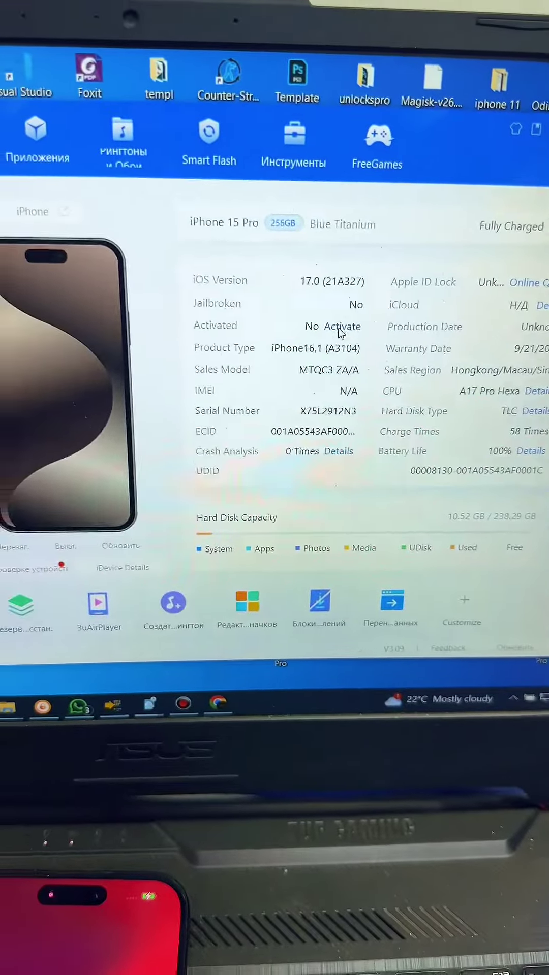
Run batch activation with skip-setup for the iPhone 15 Pro until both report success
left_click(228, 592)
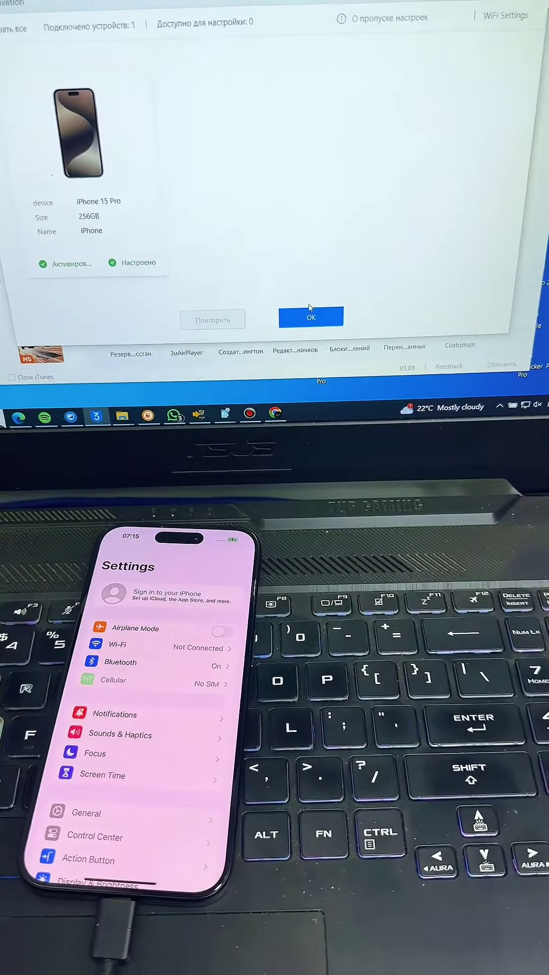
Dismiss the finished activation results with OK to see the iPhone 15 Pro marked activated
left_click(309, 311)
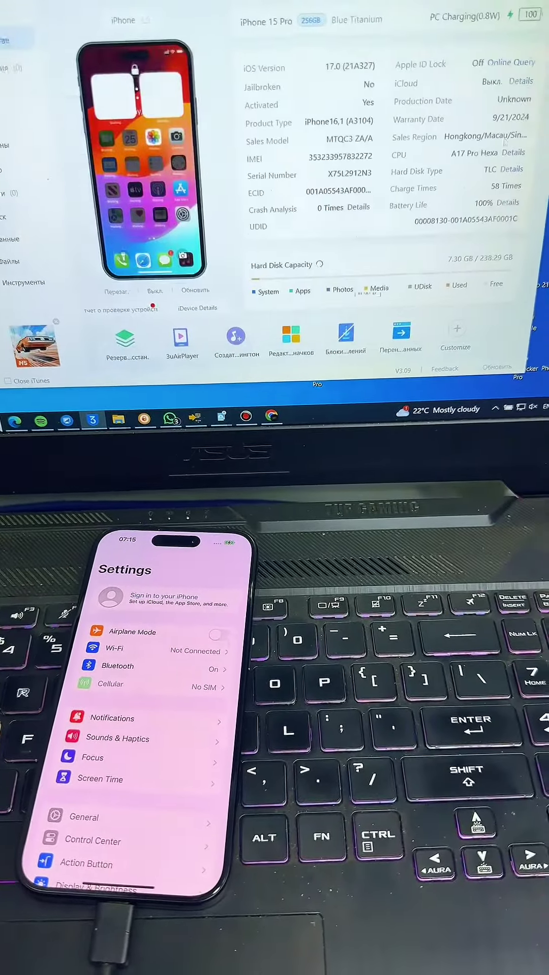